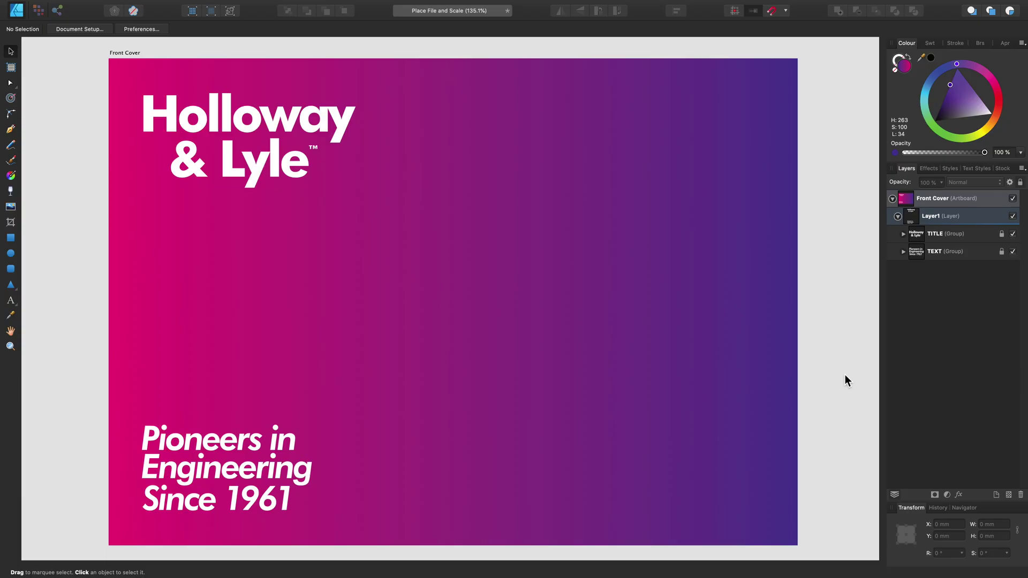
# Step: Place the yellow V3 engine JPG, dragging it out across the right side of the cover
pyautogui.click(14, 211)
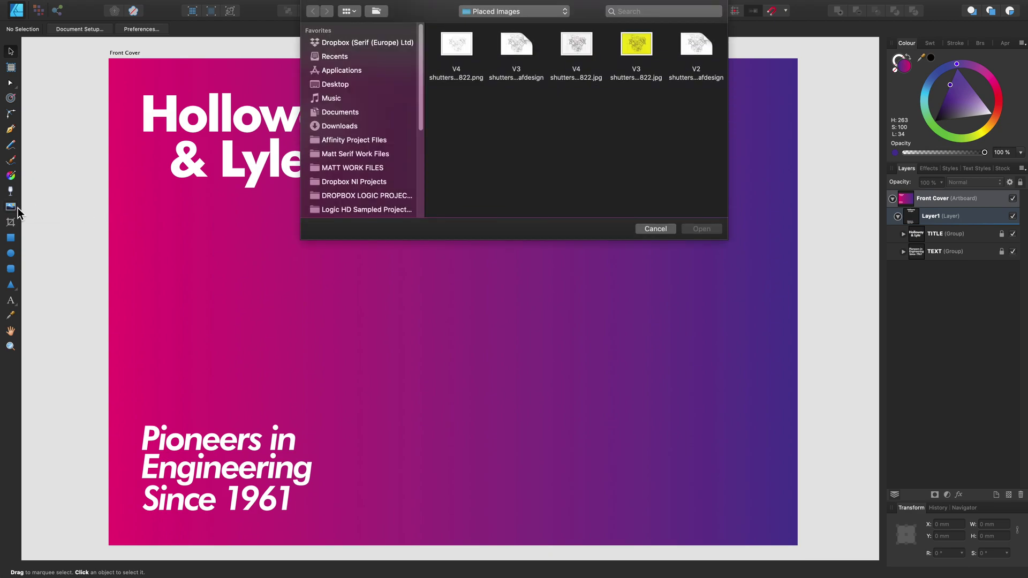
pyautogui.click(637, 42)
pyautogui.click(703, 229)
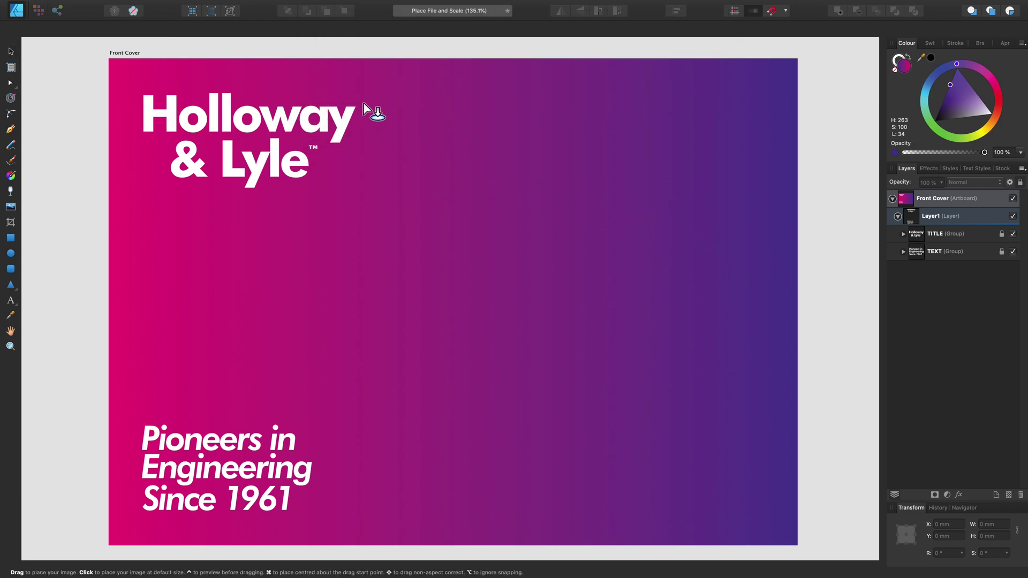
pyautogui.moveTo(363, 101)
pyautogui.mouseDown()
pyautogui.moveTo(466, 294)
pyautogui.moveTo(666, 425)
pyautogui.moveTo(753, 431)
pyautogui.moveTo(741, 428)
pyautogui.mouseUp()
# Step: Undo the placement and re-place the V3 JPG at default size, nudged slightly up-left
pyautogui.press('super+z')
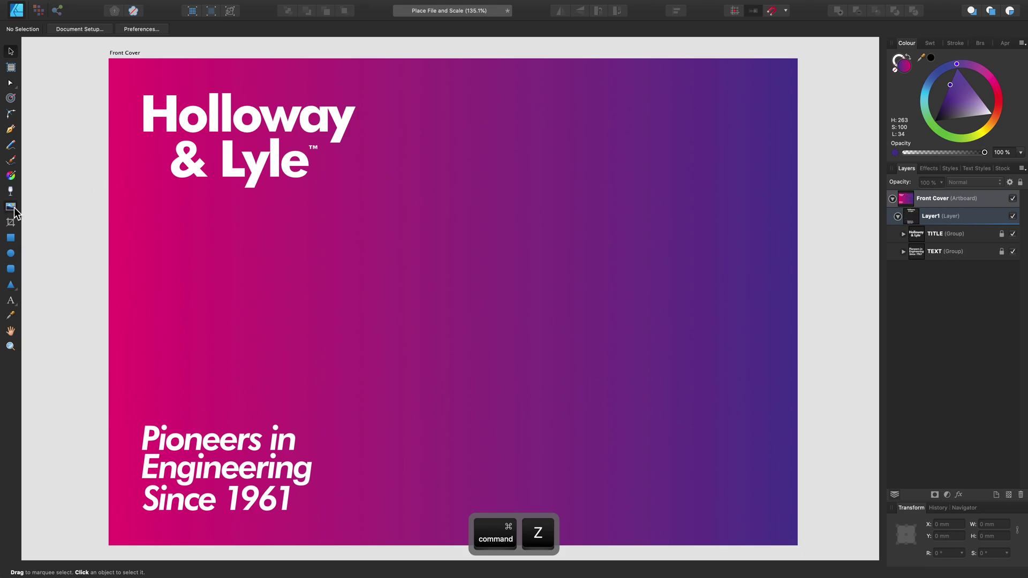
pyautogui.click(12, 208)
pyautogui.click(640, 46)
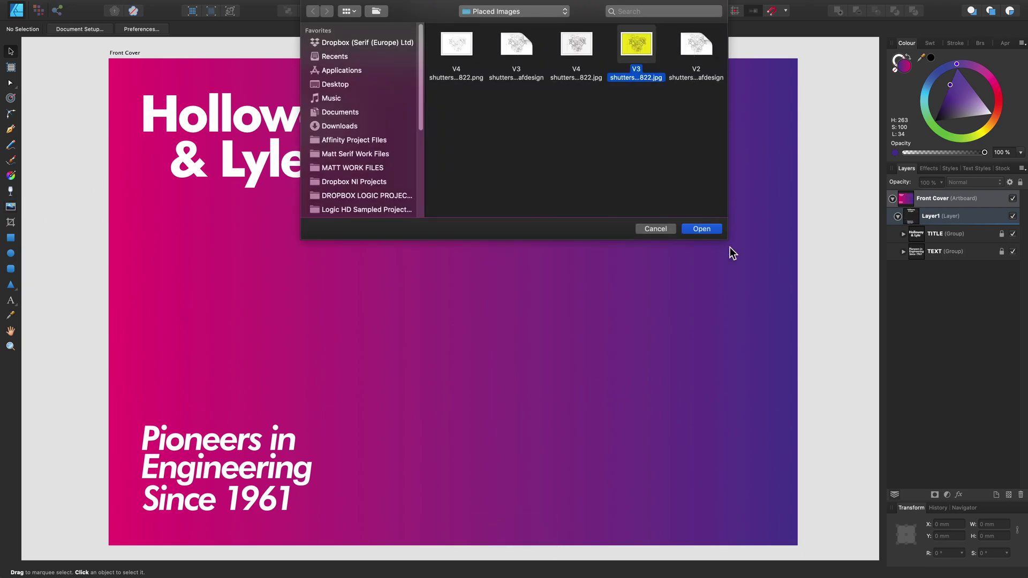
pyautogui.click(705, 234)
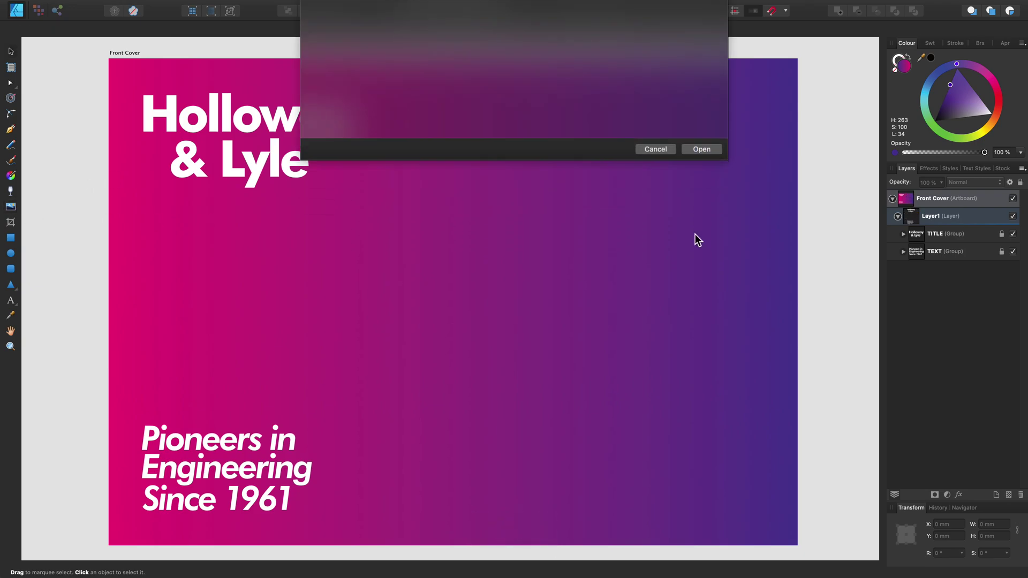
pyautogui.click(506, 268)
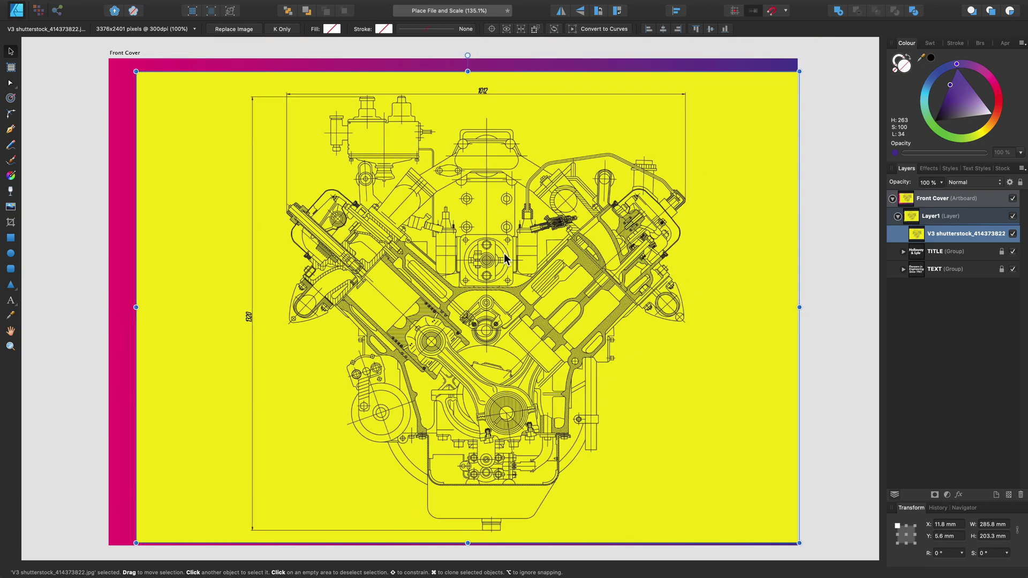
pyautogui.moveTo(505, 254); pyautogui.dragTo(493, 246)
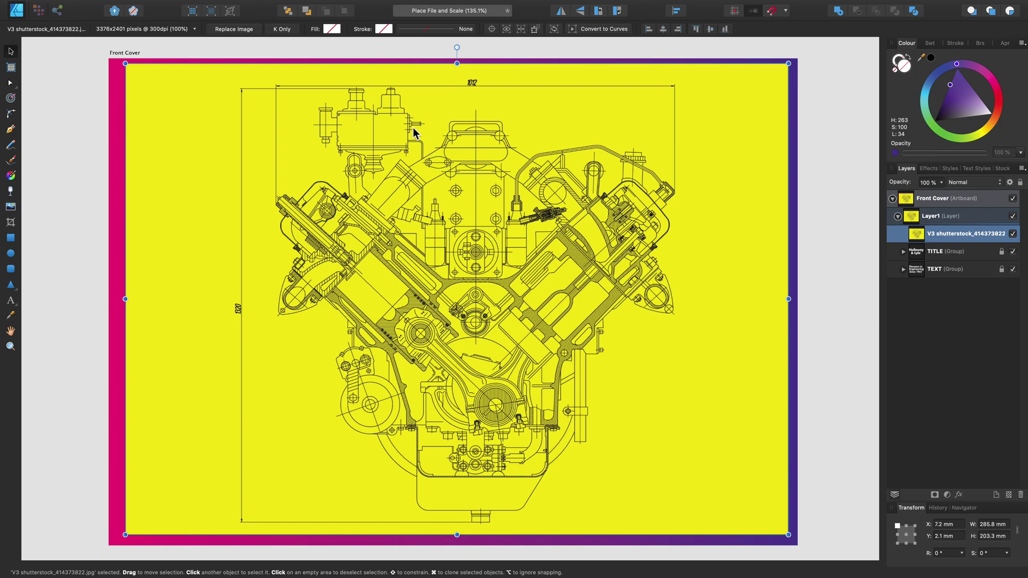
# Step: Switch the engine image to K Only so its lines show black on white
pyautogui.click(294, 31)
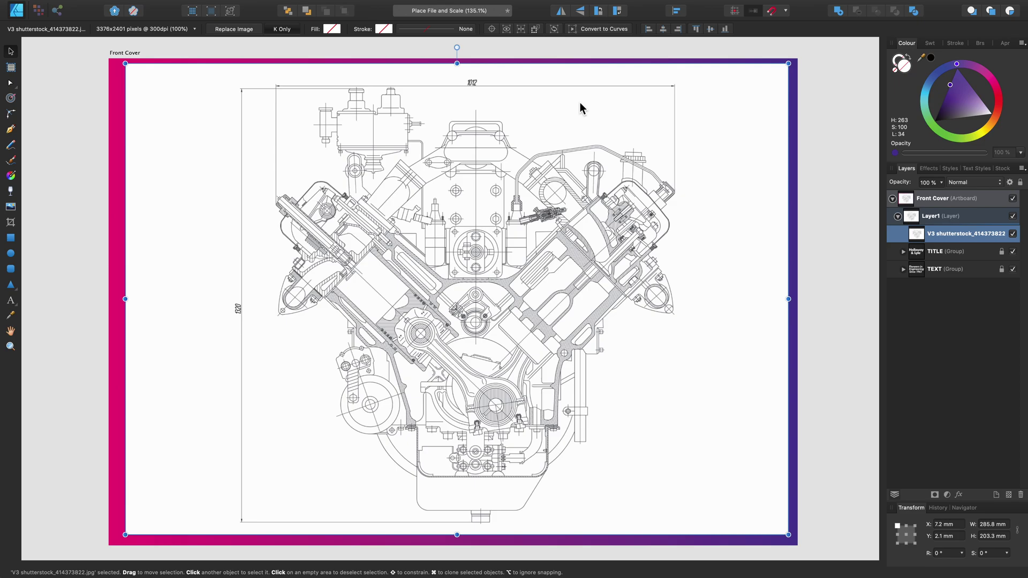
# Step: Replace the engine image with the transparent V4 engine PNG placed at default size
pyautogui.press('BackSpace')
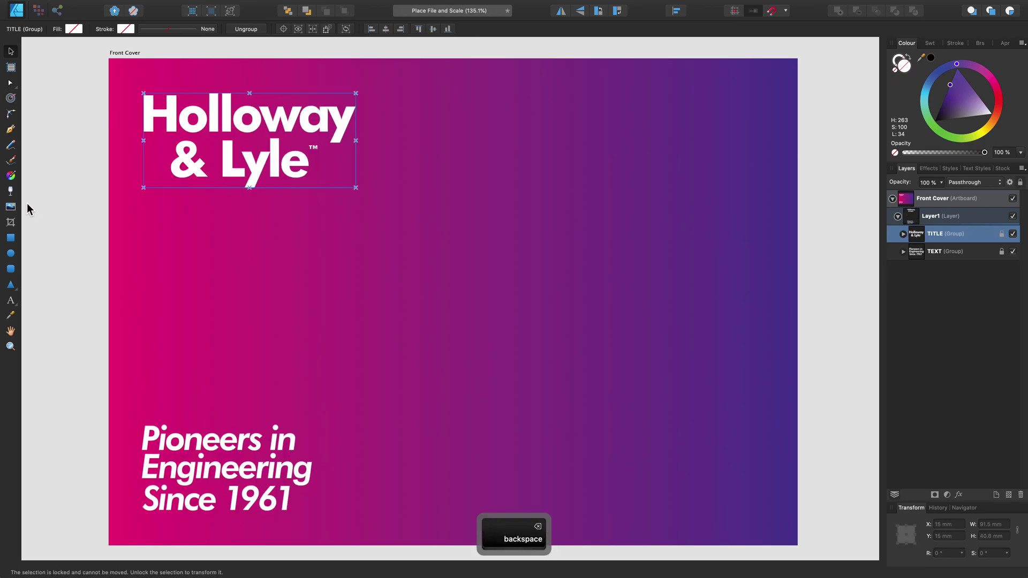
pyautogui.click(11, 207)
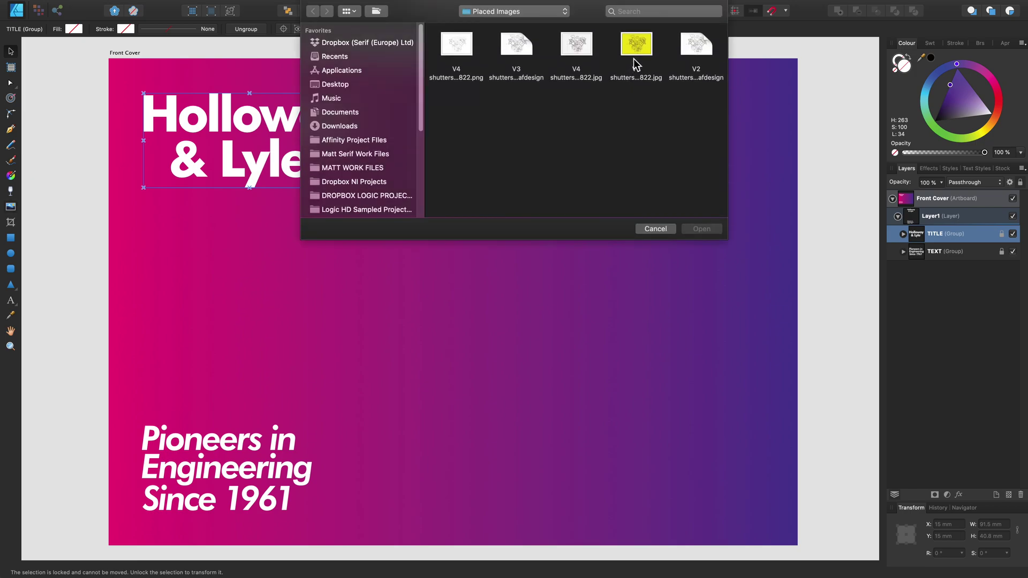
pyautogui.click(467, 51)
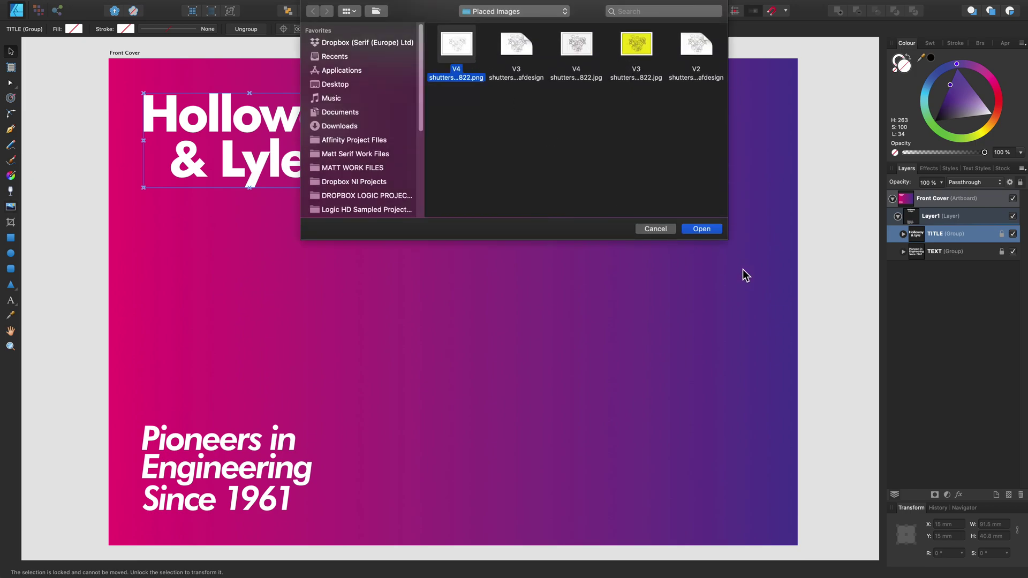
pyautogui.click(702, 230)
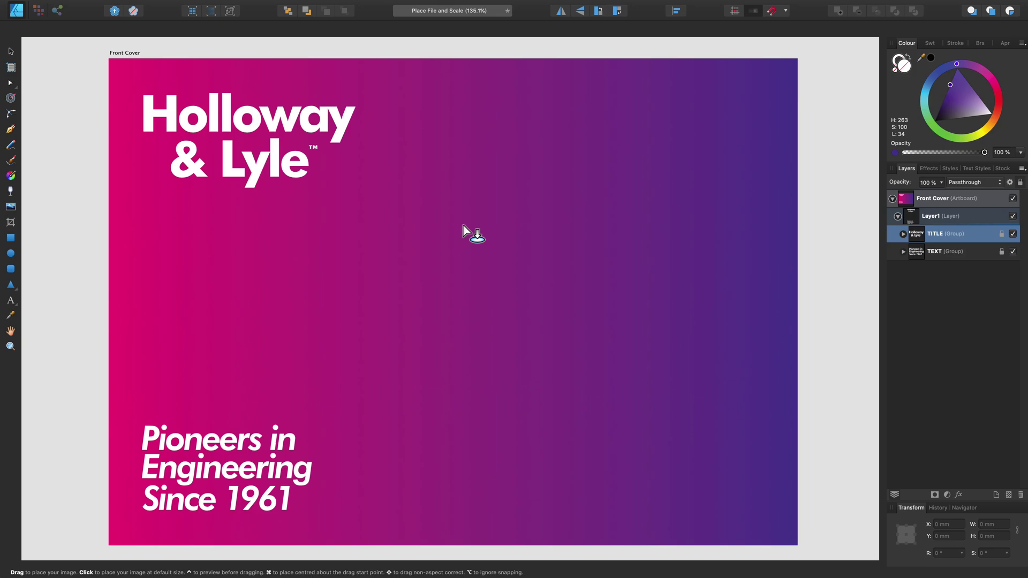
pyautogui.click(463, 226)
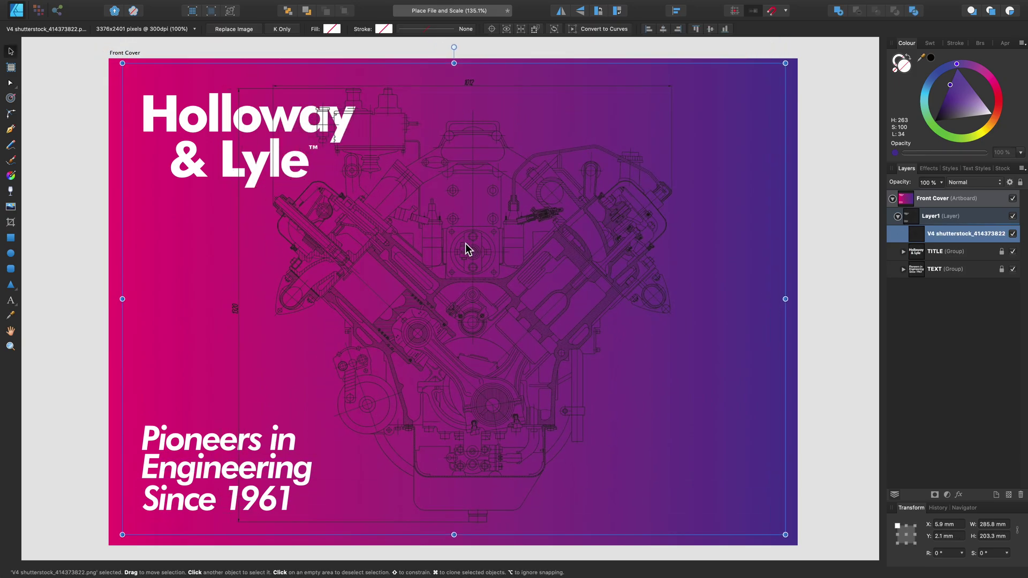
pyautogui.click(194, 29)
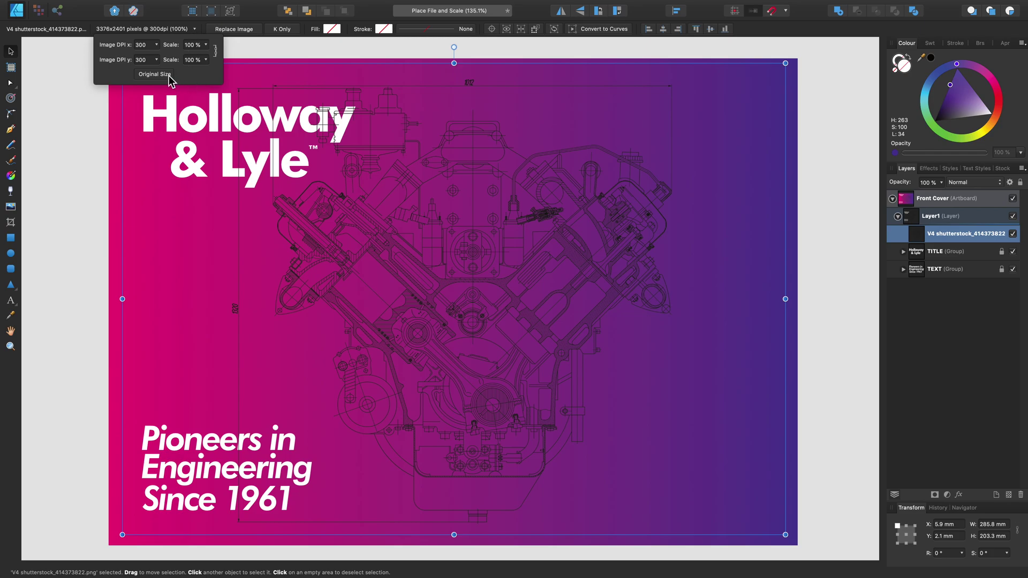
# Step: Scale the V4 engine image to 500% and reposition it
pyautogui.doubleClick(194, 60)
pyautogui.write('500')
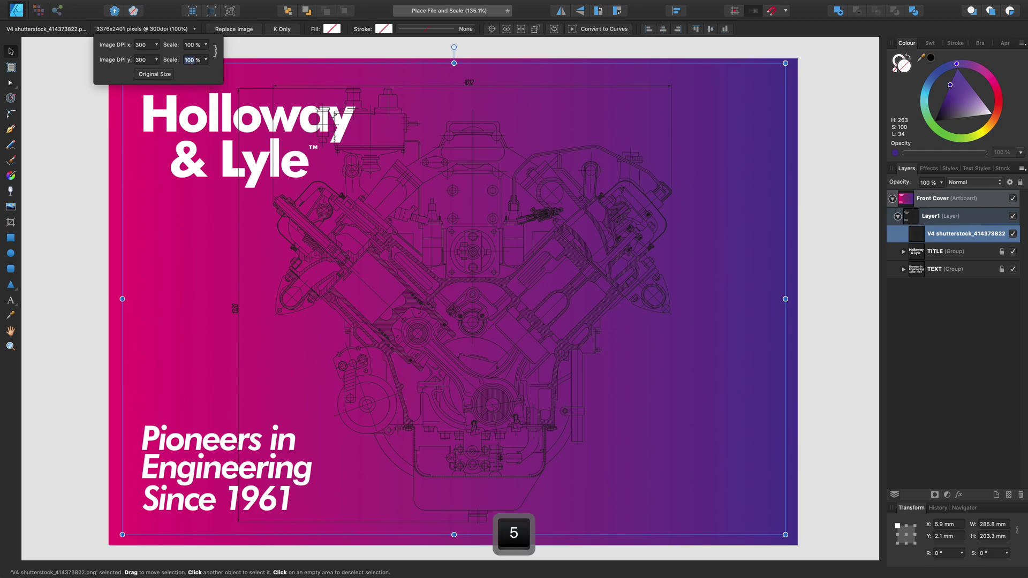
pyautogui.press('Return')
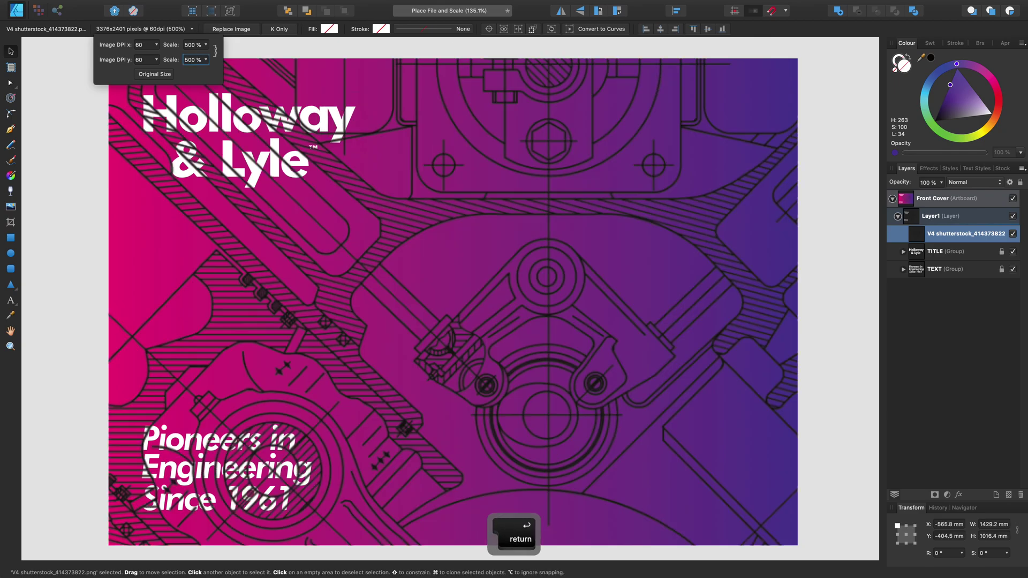
pyautogui.moveTo(351, 254)
pyautogui.mouseDown()
pyautogui.moveTo(390, 256)
pyautogui.moveTo(359, 256)
pyautogui.moveTo(382, 238)
pyautogui.moveTo(359, 243)
pyautogui.mouseUp()
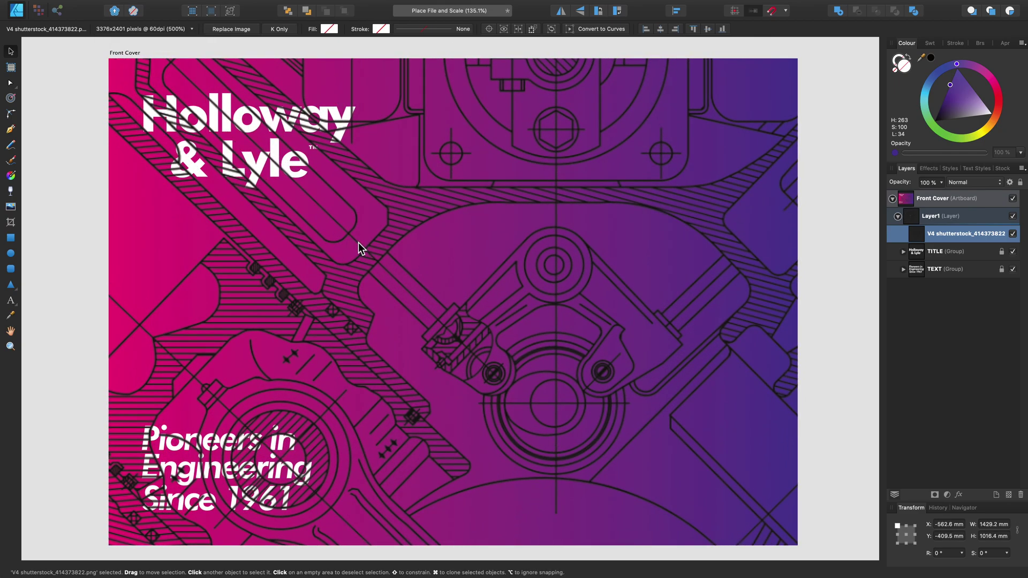
# Step: Reset the image to its Original Size (100%) and nudge it down-right
pyautogui.click(185, 29)
pyautogui.click(165, 75)
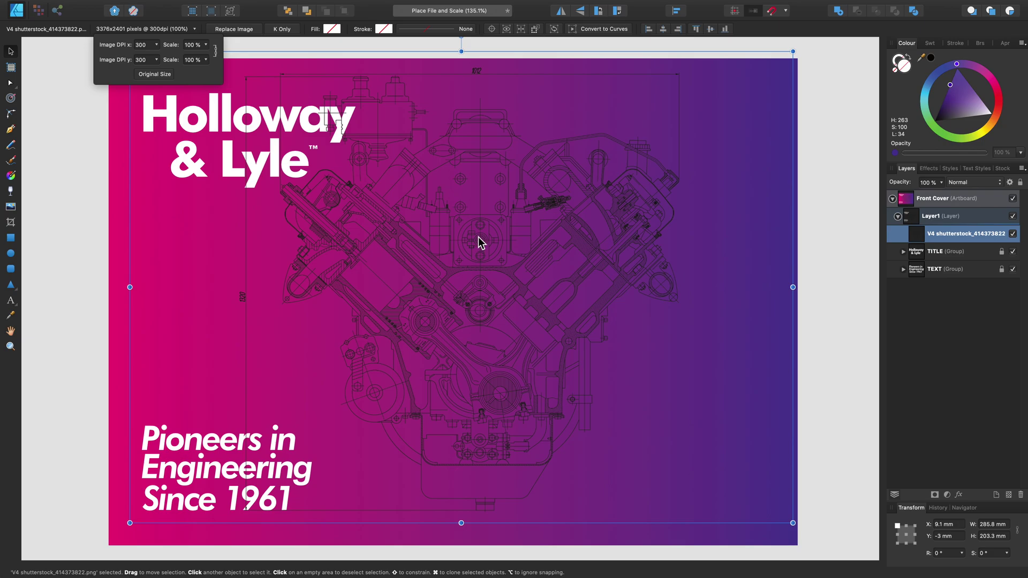
pyautogui.moveTo(478, 236); pyautogui.dragTo(485, 246)
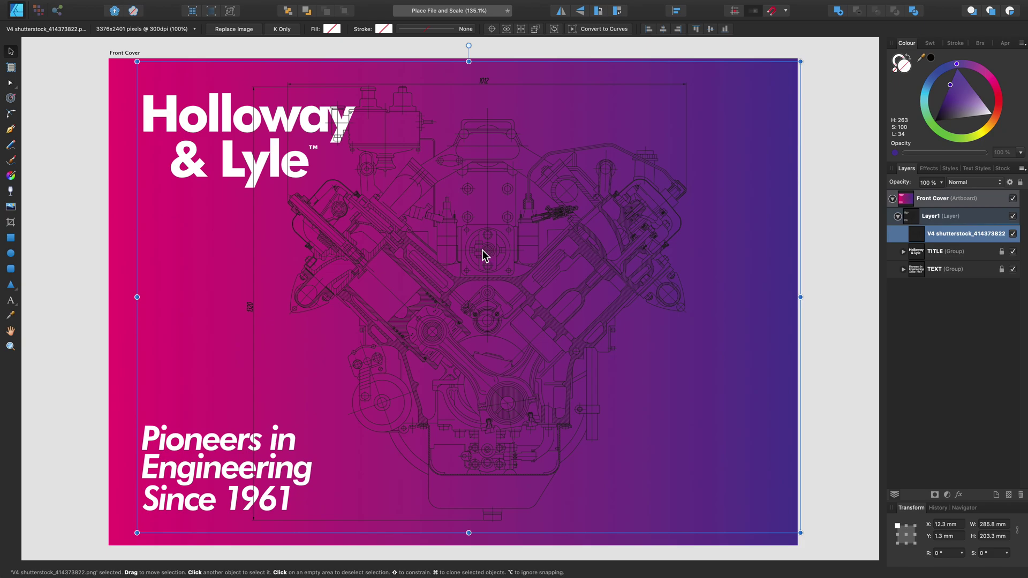
# Step: Swap the PNG for the V3 .afdesign engine file, placed at default size and moved left
pyautogui.press('BackSpace')
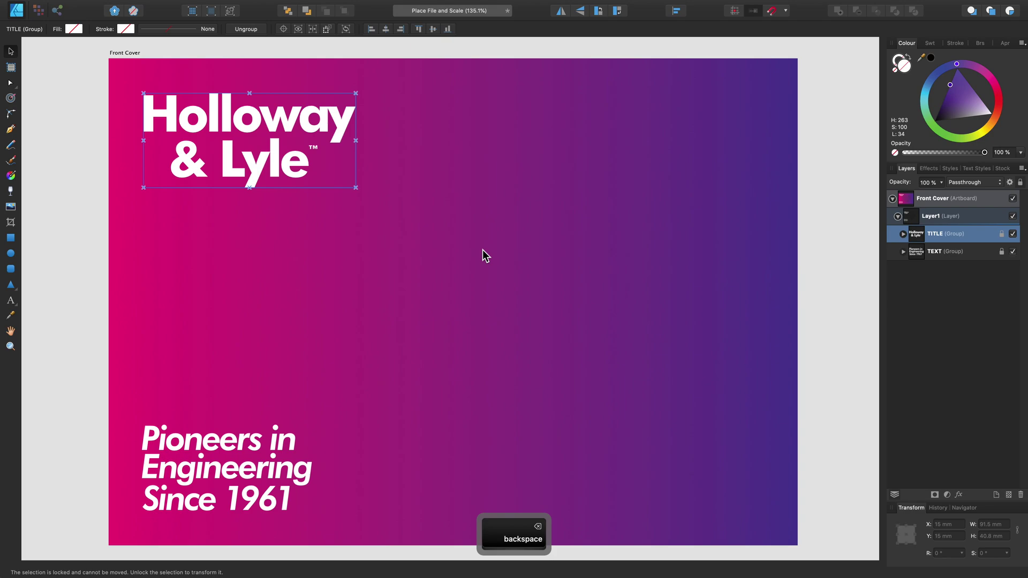
pyautogui.click(10, 208)
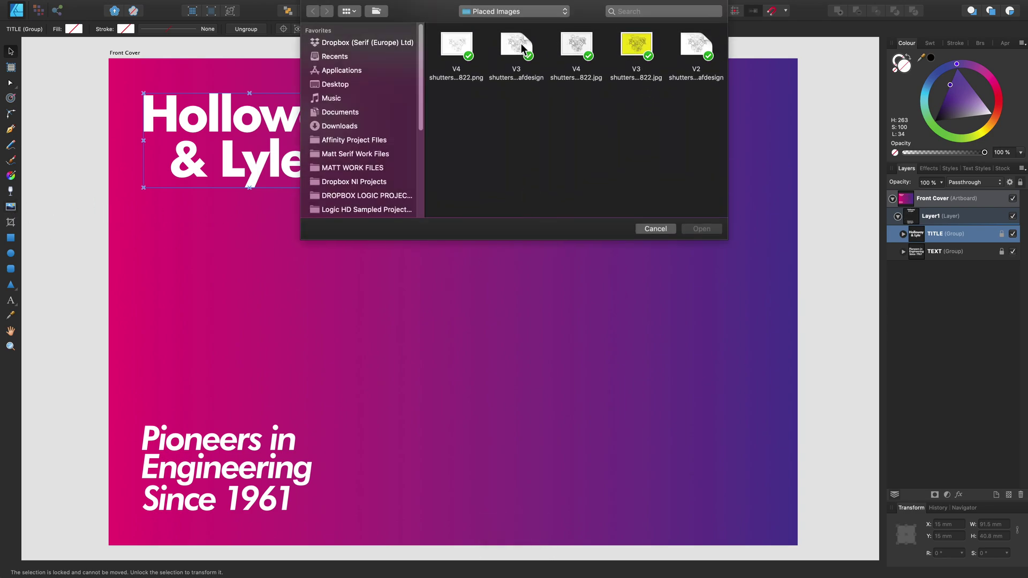
pyautogui.click(519, 44)
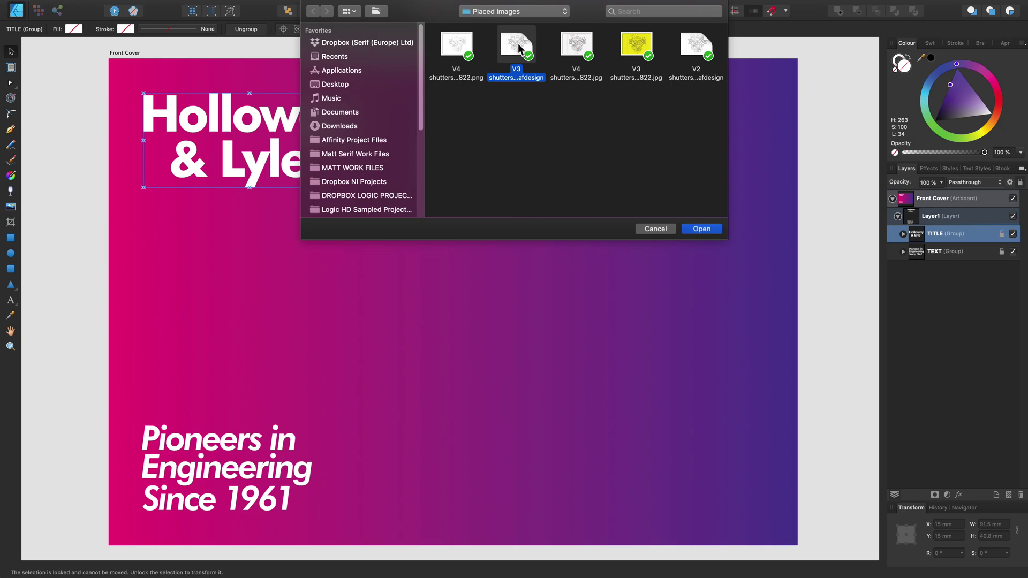
pyautogui.press('Return')
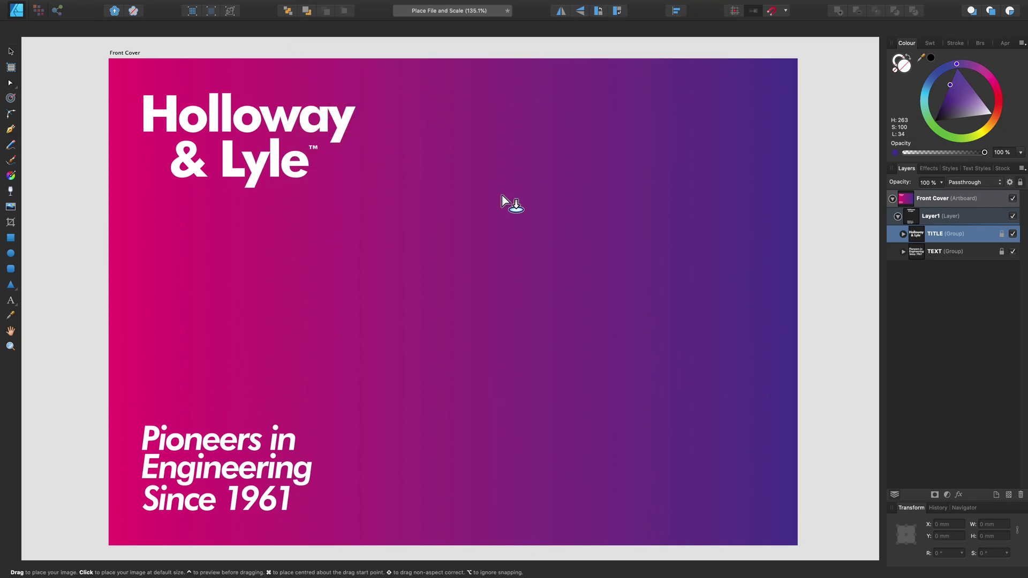
pyautogui.click(502, 193)
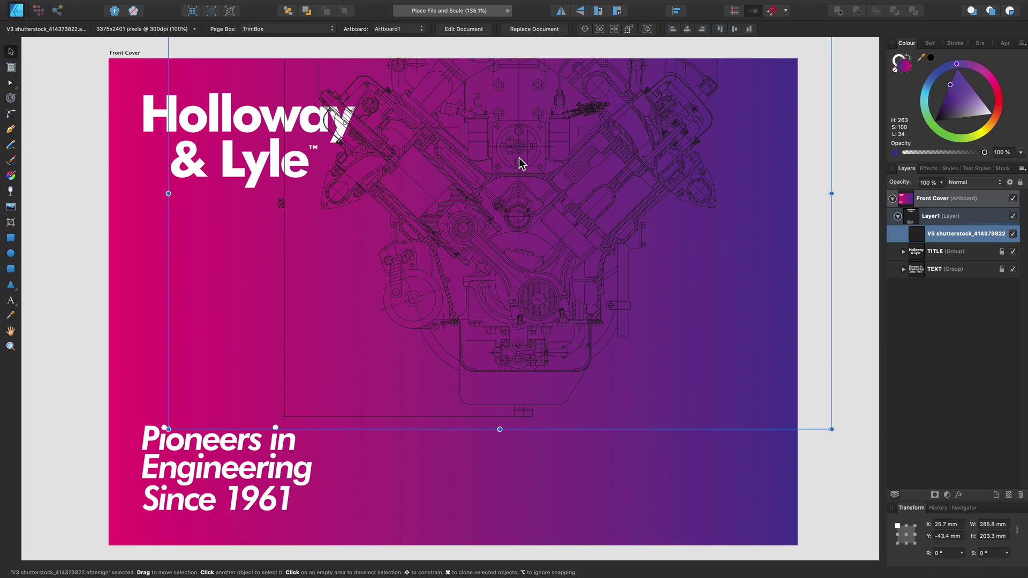
pyautogui.moveTo(516, 258); pyautogui.dragTo(515, 262)
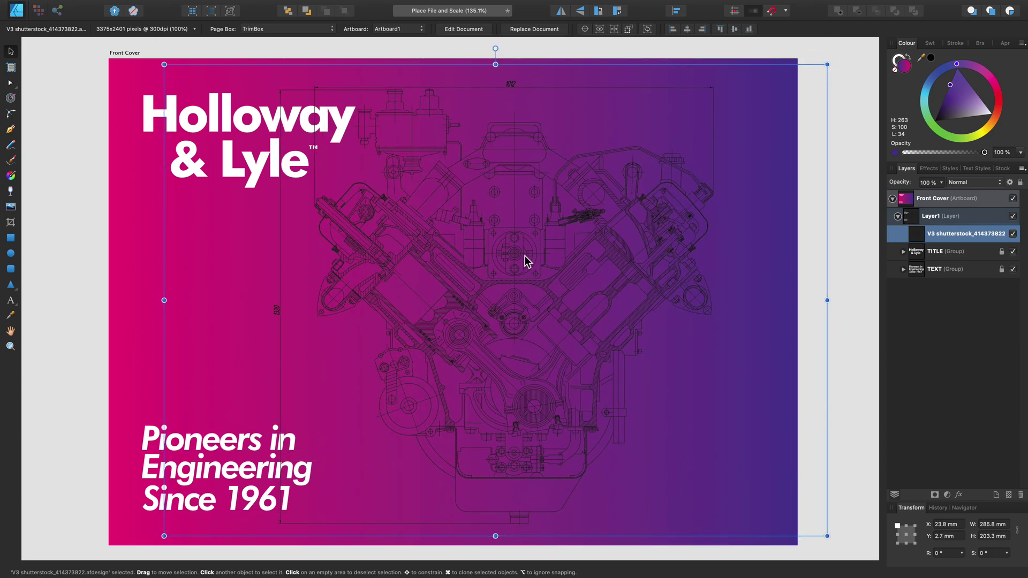
pyautogui.moveTo(524, 256); pyautogui.dragTo(488, 258)
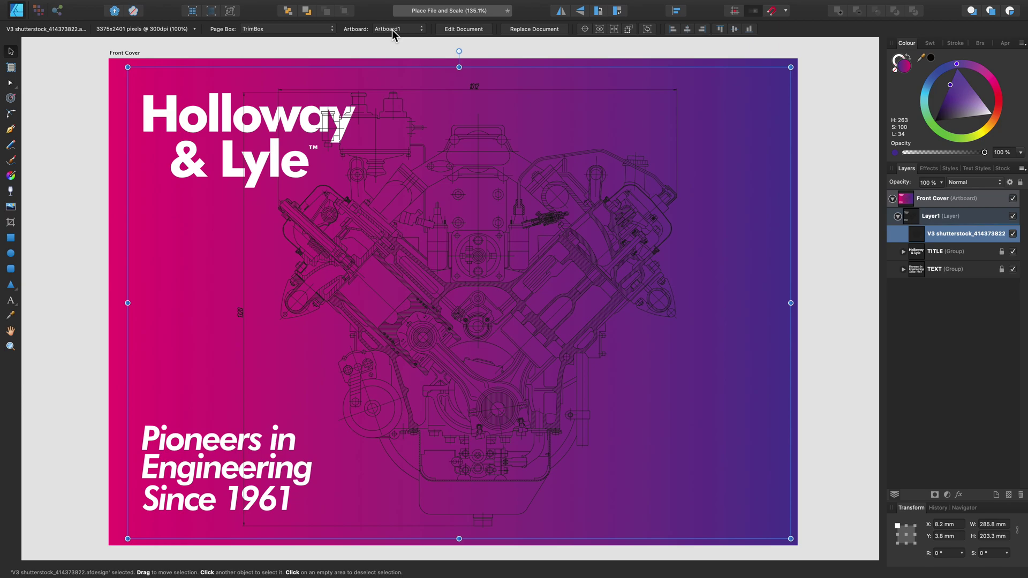
# Step: Set the Page Box to Maximum Content, then Maximum Visible Content, trimming it to 189.5 × 191.7 mm
pyautogui.click(316, 29)
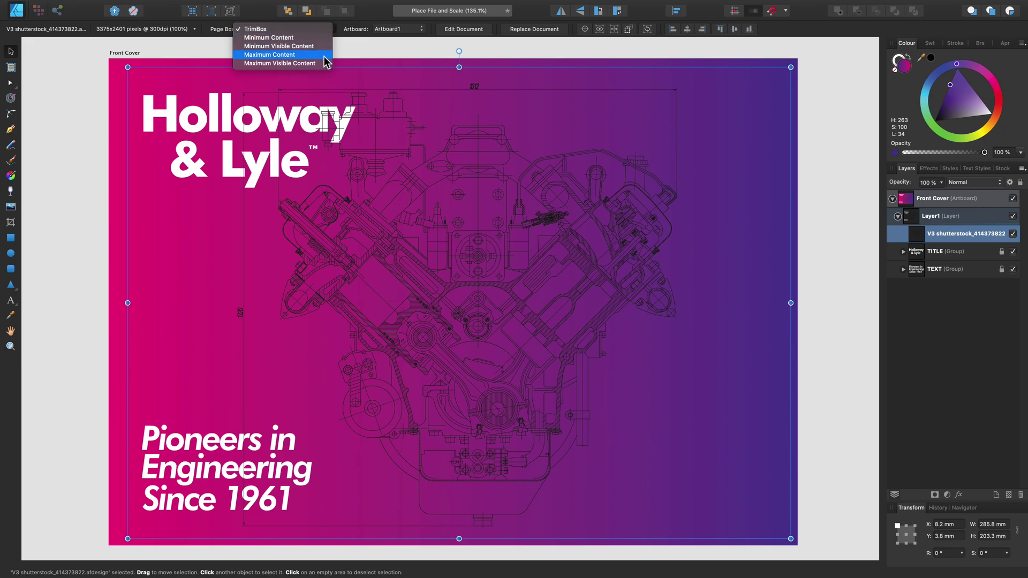
pyautogui.click(321, 55)
pyautogui.click(321, 29)
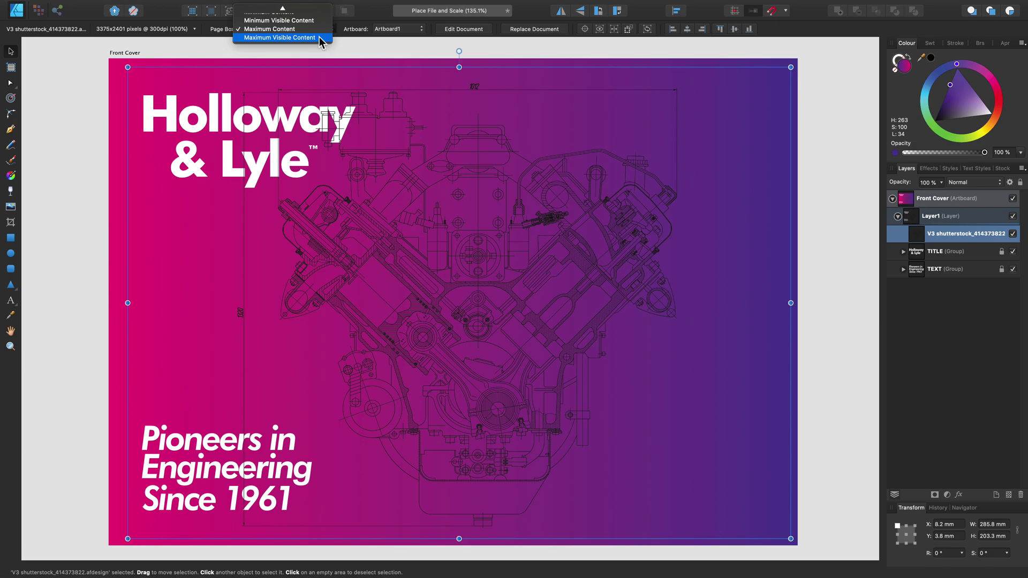
pyautogui.click(321, 38)
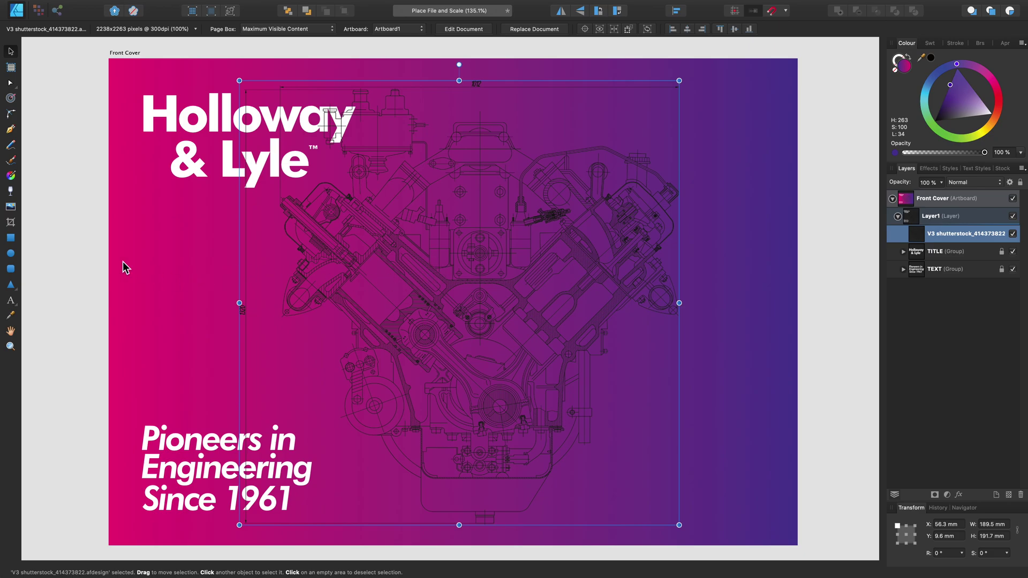
# Step: Vector-crop the drawing's left, bottom and top edges inward to 178.2 × 184.6 mm
pyautogui.click(11, 223)
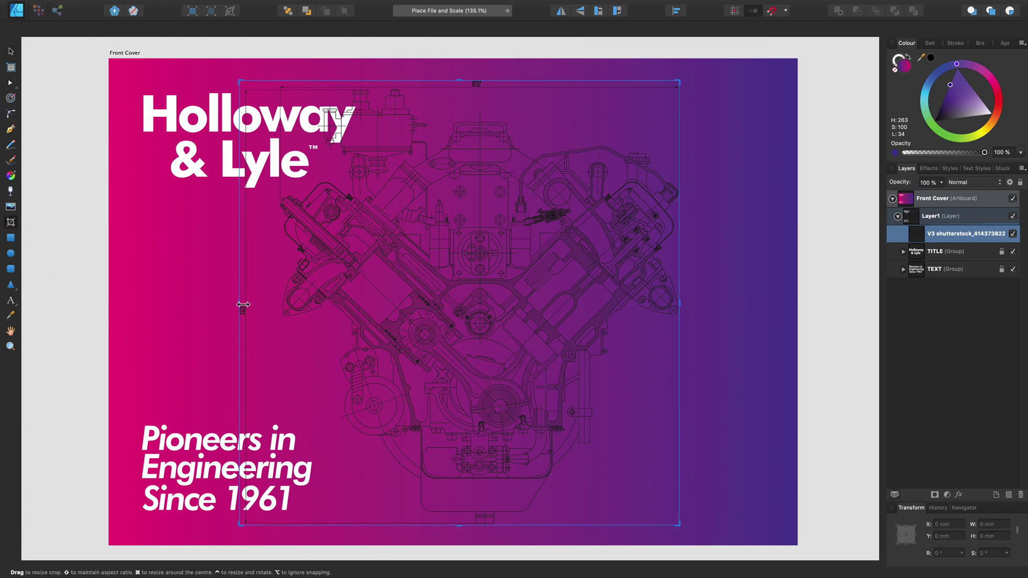
pyautogui.moveTo(244, 305); pyautogui.dragTo(268, 304)
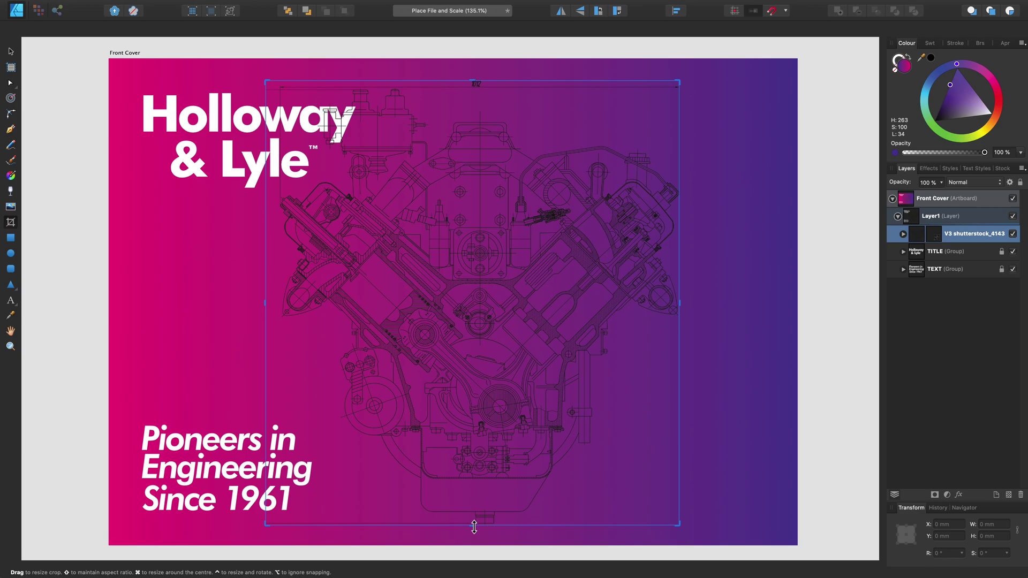
pyautogui.moveTo(475, 522); pyautogui.dragTo(473, 519)
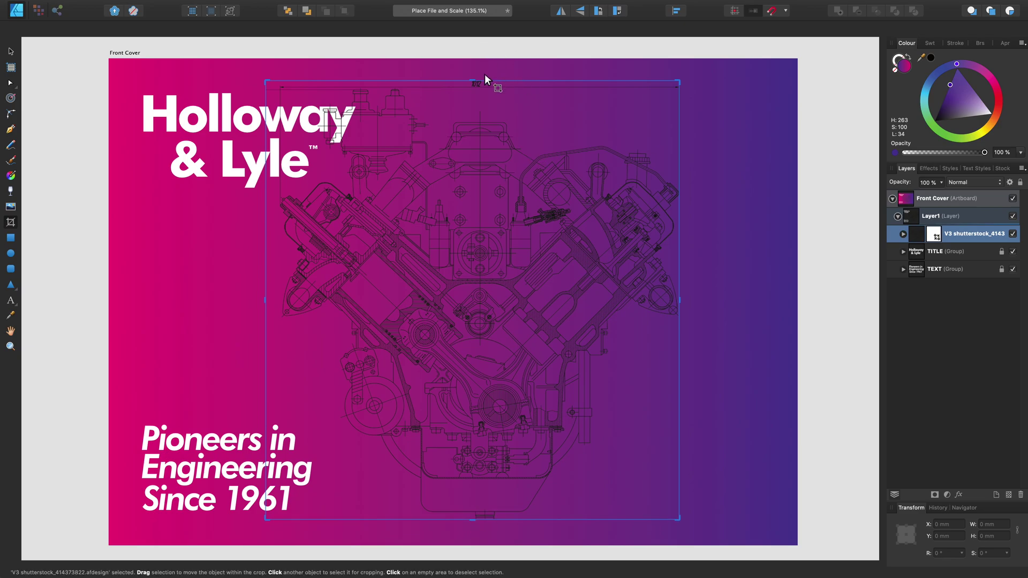
pyautogui.moveTo(475, 83); pyautogui.dragTo(476, 94)
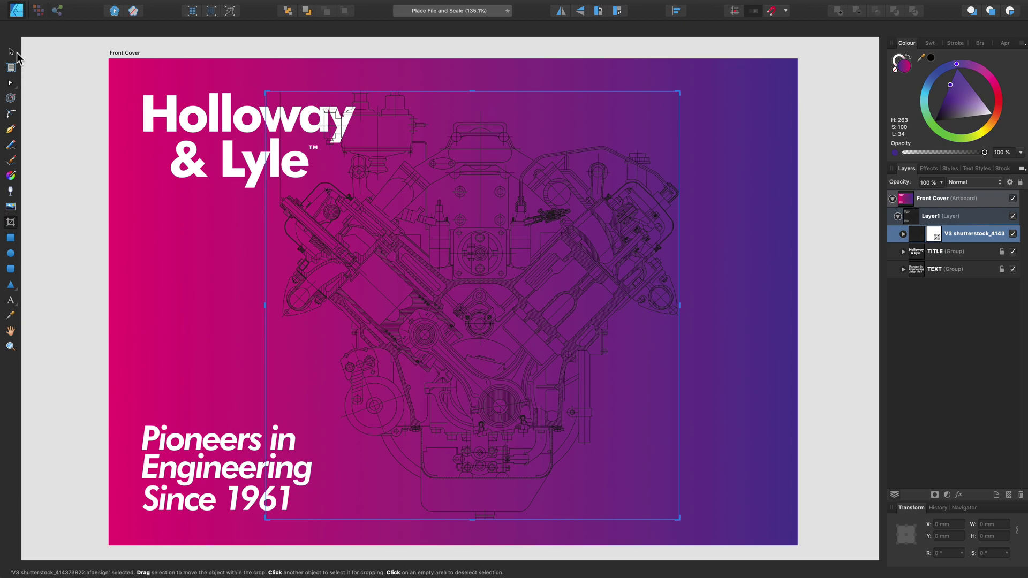
pyautogui.click(15, 55)
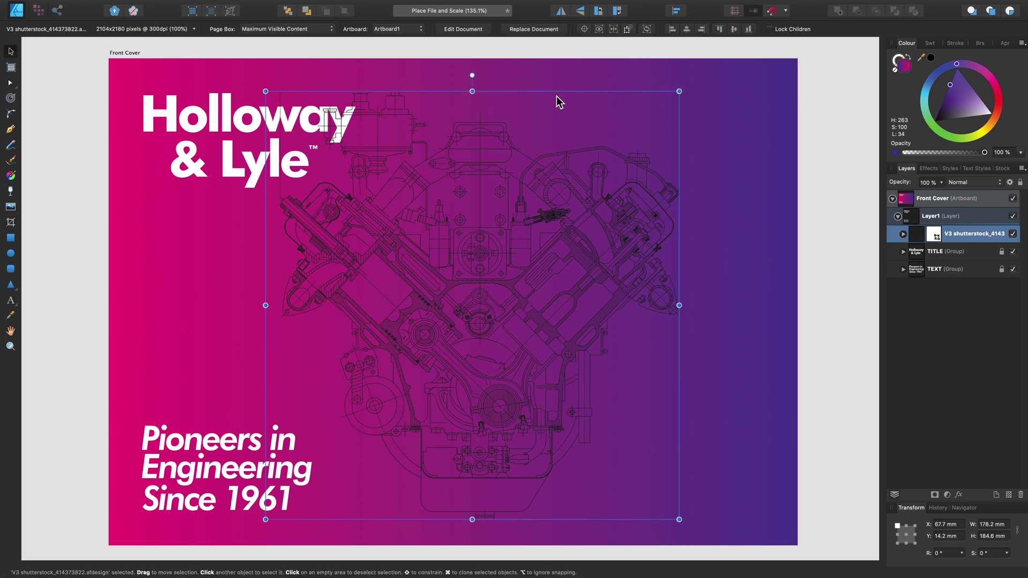
# Step: Flip the engine drawing horizontally and move it right to X 97.7 mm
pyautogui.click(561, 11)
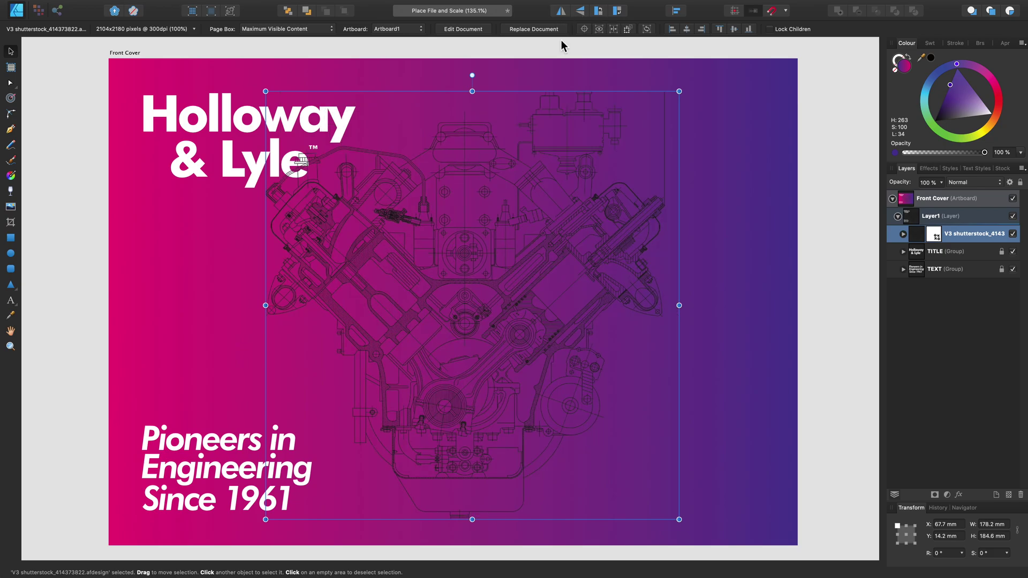
pyautogui.moveTo(481, 264); pyautogui.dragTo(545, 264)
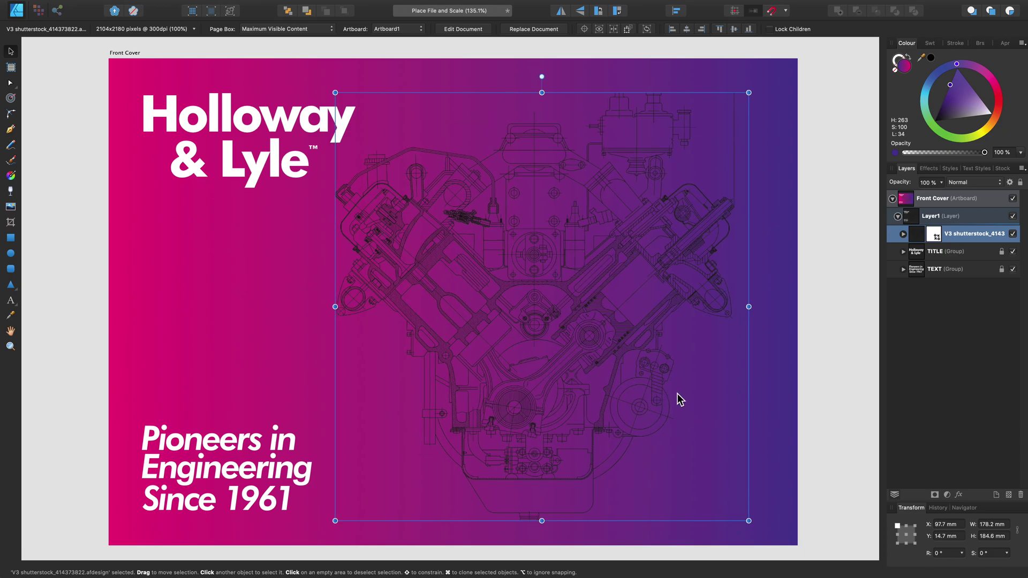
# Step: Add a white Colour Overlay layer effect to the engine drawing
pyautogui.click(959, 494)
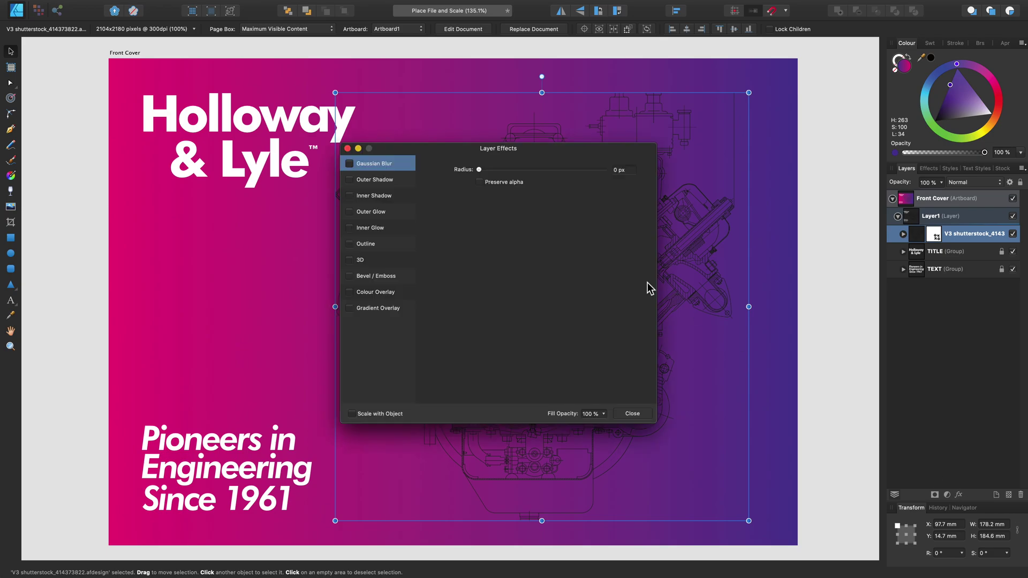
pyautogui.click(353, 291)
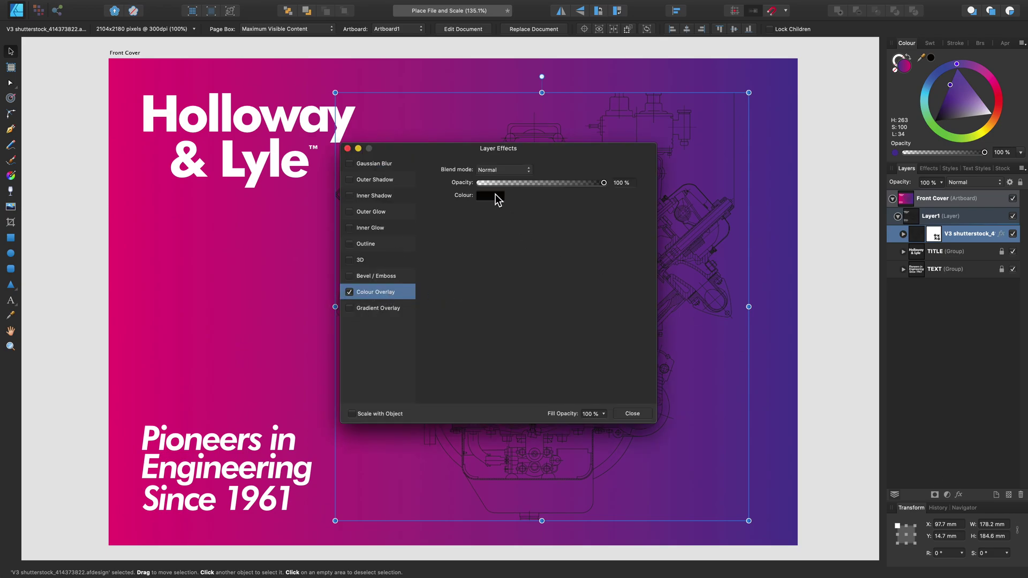
pyautogui.click(491, 195)
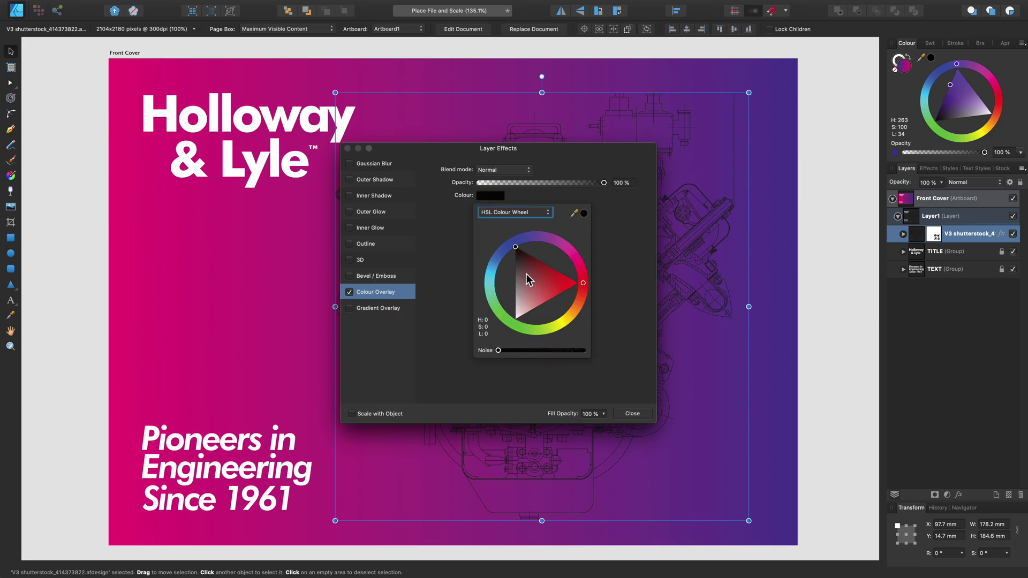
pyautogui.moveTo(525, 274); pyautogui.dragTo(481, 359)
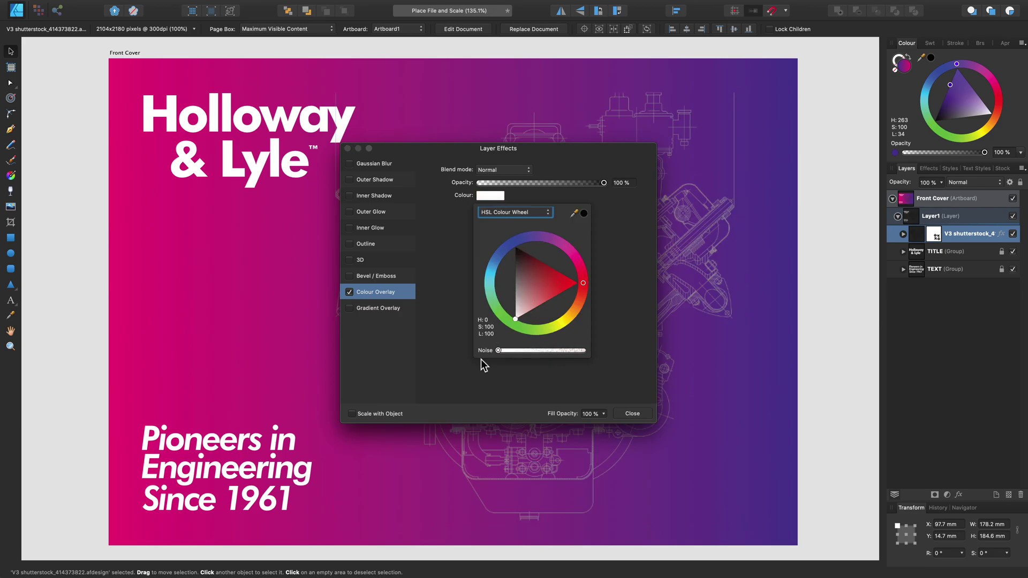
pyautogui.click(631, 414)
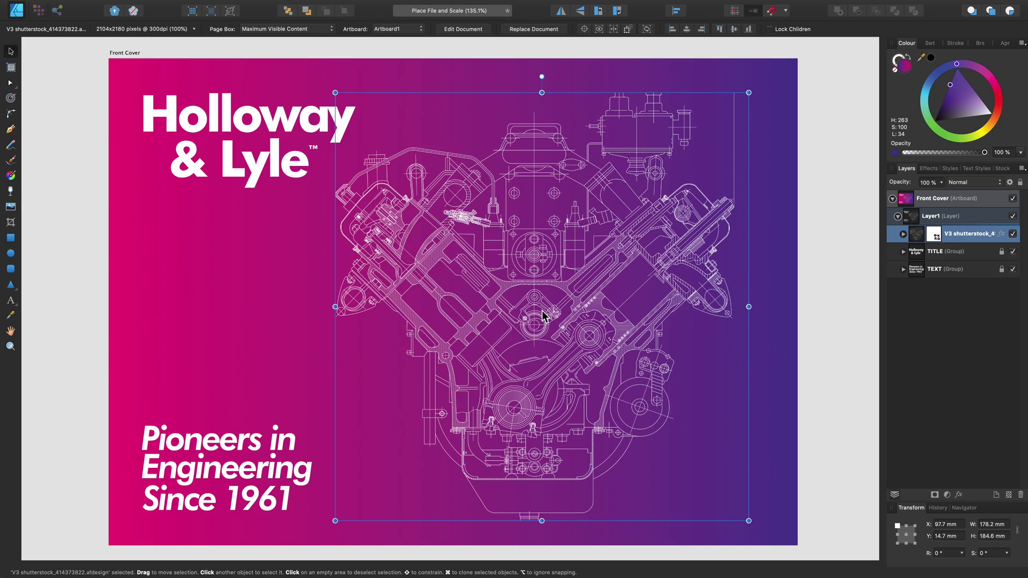
# Step: Nudge the engine drawing into place and raise its scale to 174% (310 × 321.2 mm)
pyautogui.moveTo(542, 312); pyautogui.dragTo(542, 306)
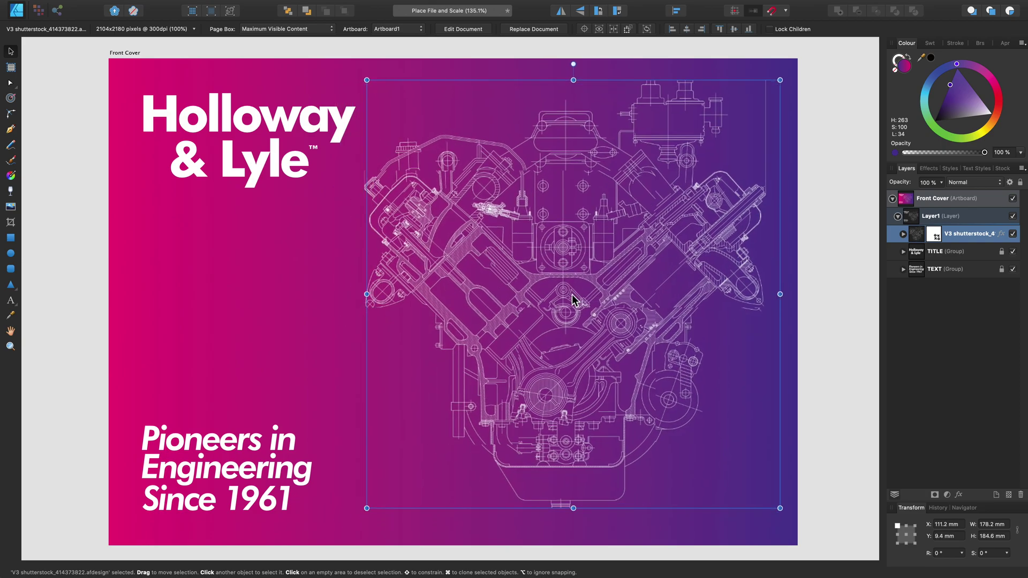
pyautogui.moveTo(572, 294); pyautogui.dragTo(572, 297)
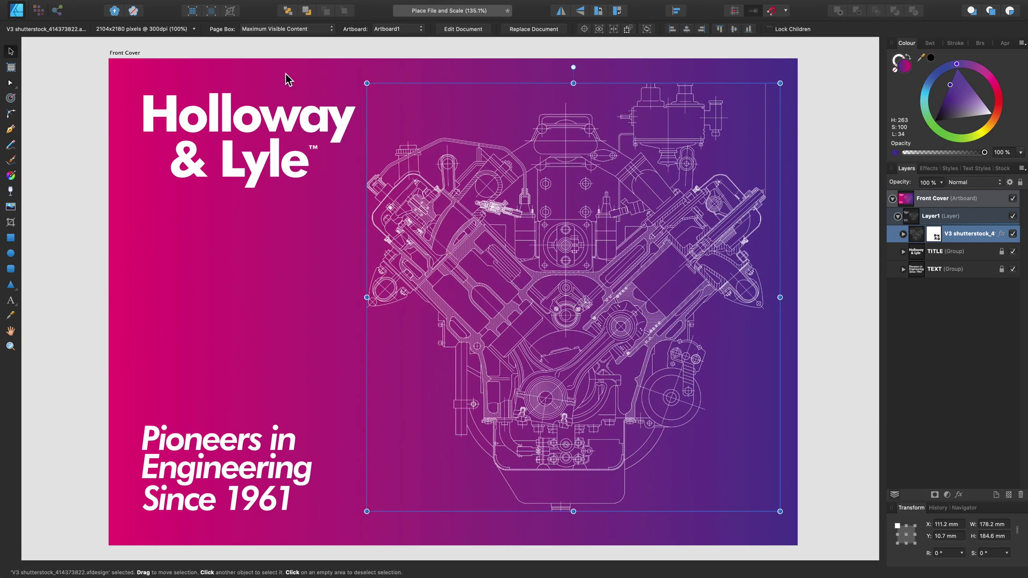
pyautogui.click(194, 30)
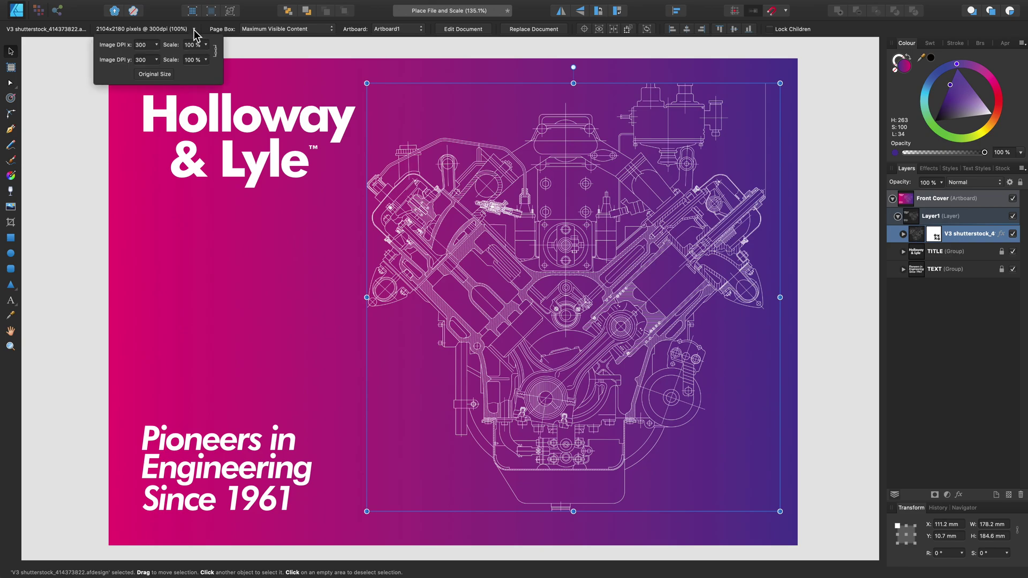
pyautogui.click(194, 60)
pyautogui.scroll(20, 194, 60)
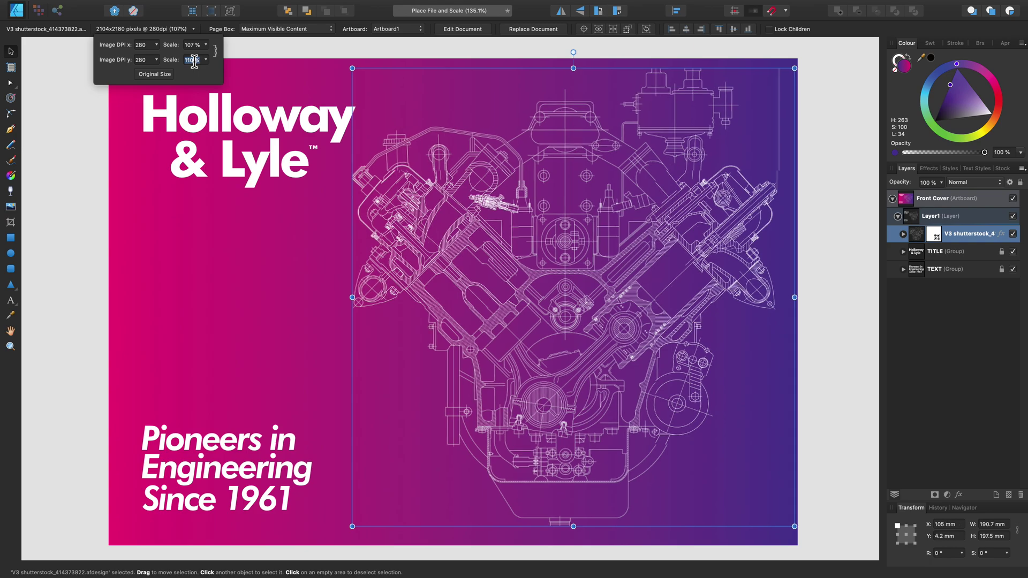
pyautogui.scroll(20, 194, 60)
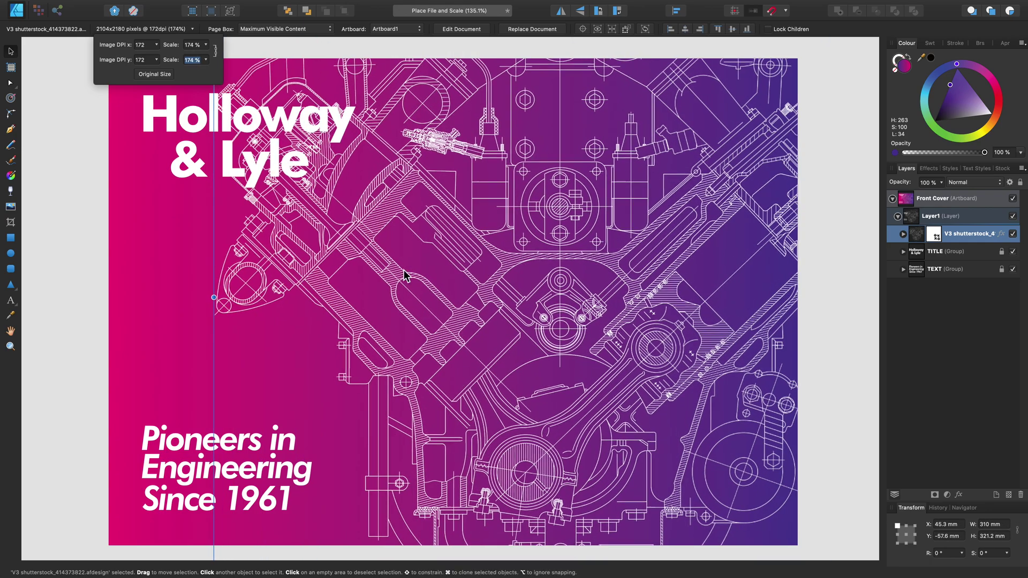
# Step: Rotate the engine drawing to −36.1° and position it at X 194.3 mm, Y −133.2 mm
pyautogui.moveTo(486, 293); pyautogui.dragTo(516, 255)
pyautogui.scroll(-3, 777, 349)
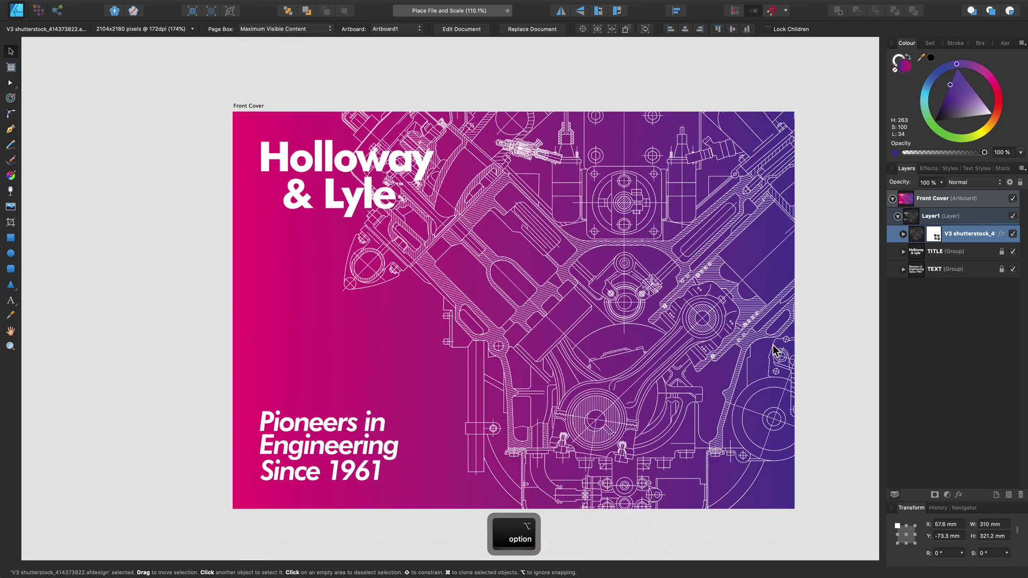
pyautogui.scroll(-2, 777, 350)
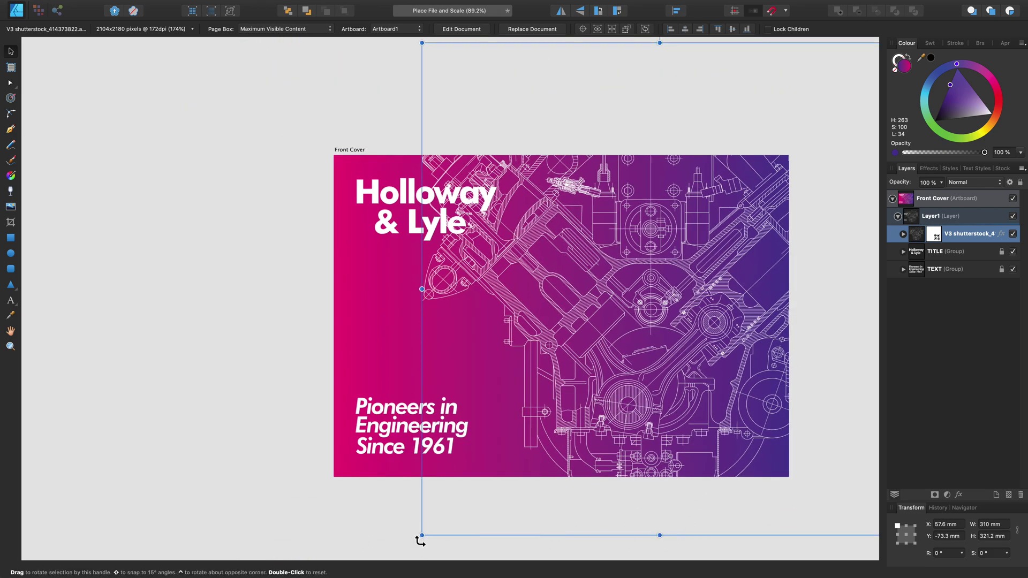
pyautogui.moveTo(420, 539); pyautogui.dragTo(305, 349)
pyautogui.moveTo(570, 319); pyautogui.dragTo(590, 304)
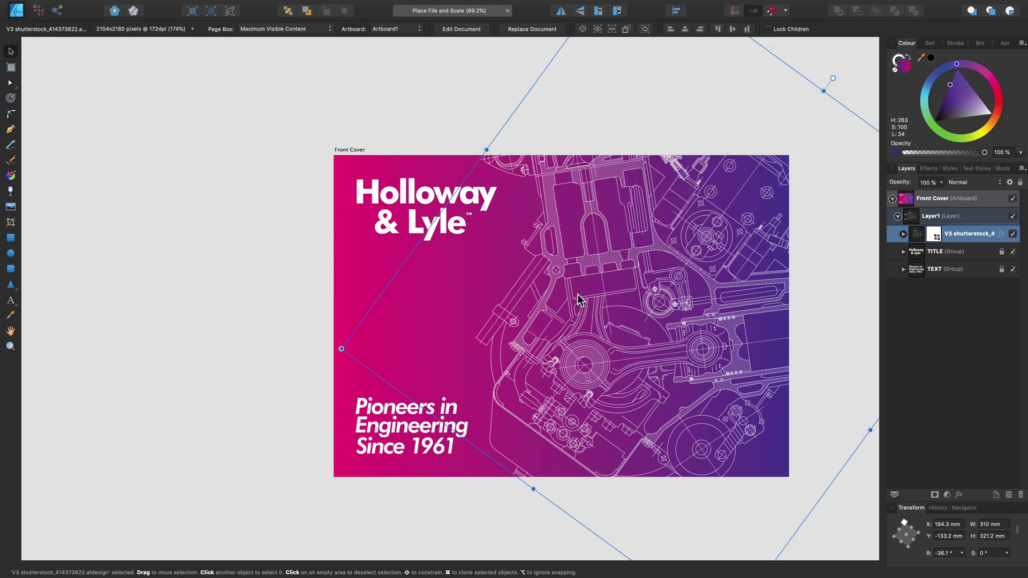
# Step: Deselect everything and fit the whole Front Cover artboard in the window
pyautogui.press('super+d')
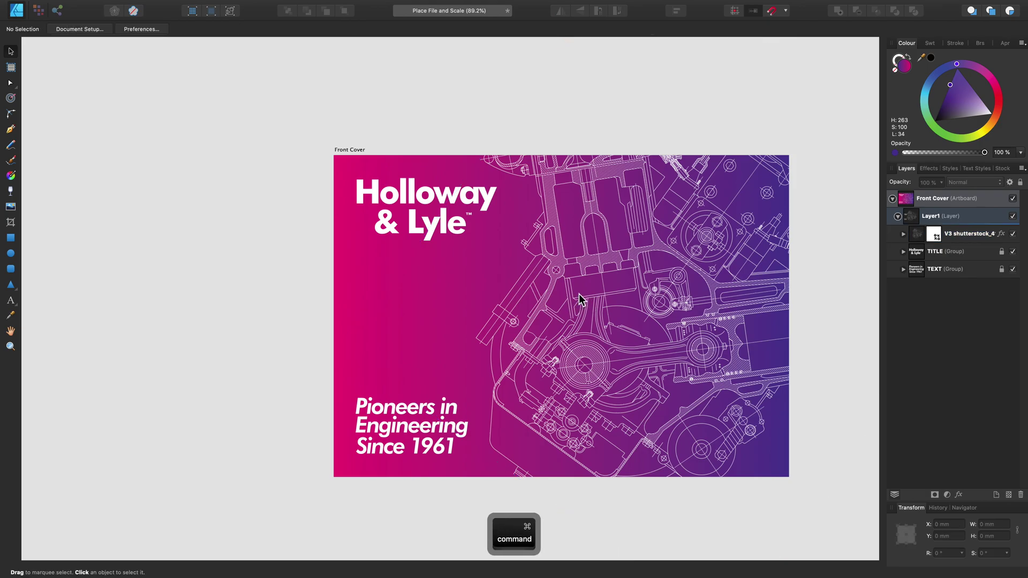
pyautogui.press('super+0')
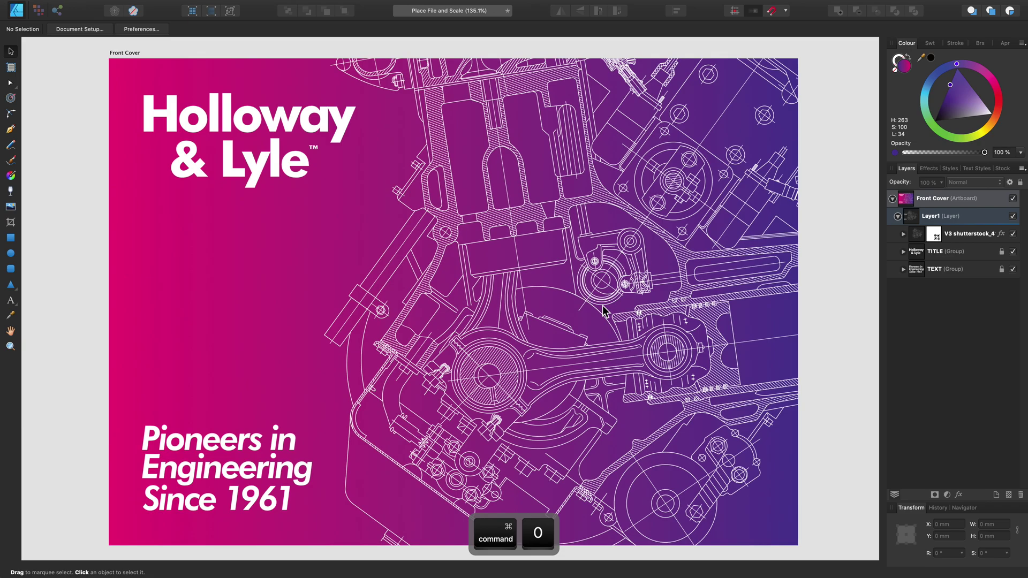